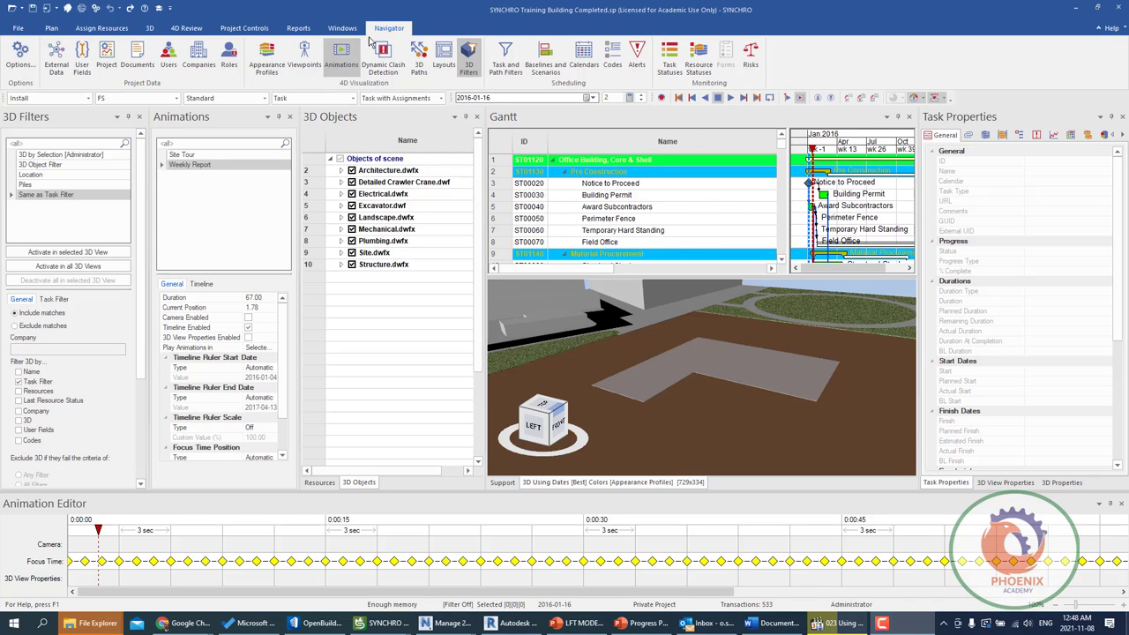
- Show the Filters pane from the Navigator ribbon's Task and Path Filters
left_click(504, 58)
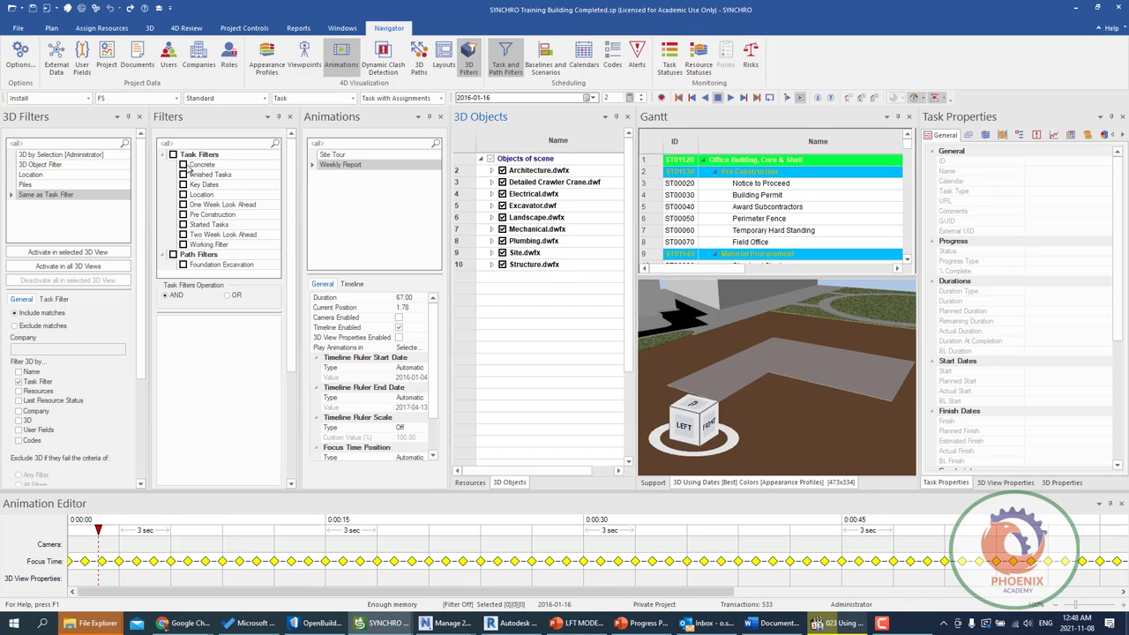
left_click(182, 165)
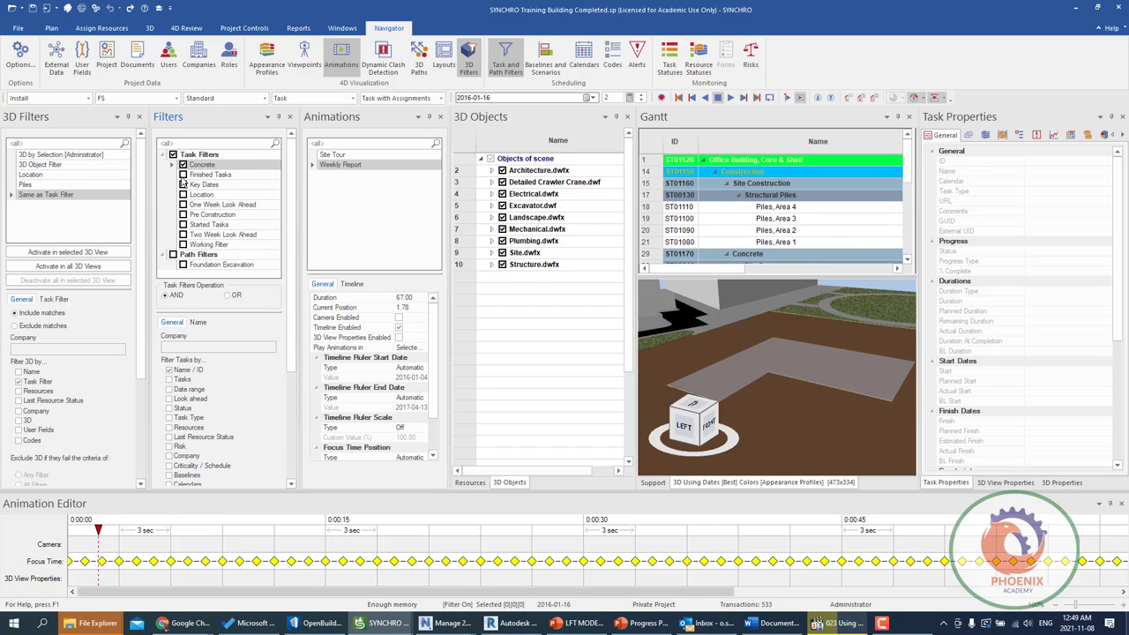
left_click(199, 166)
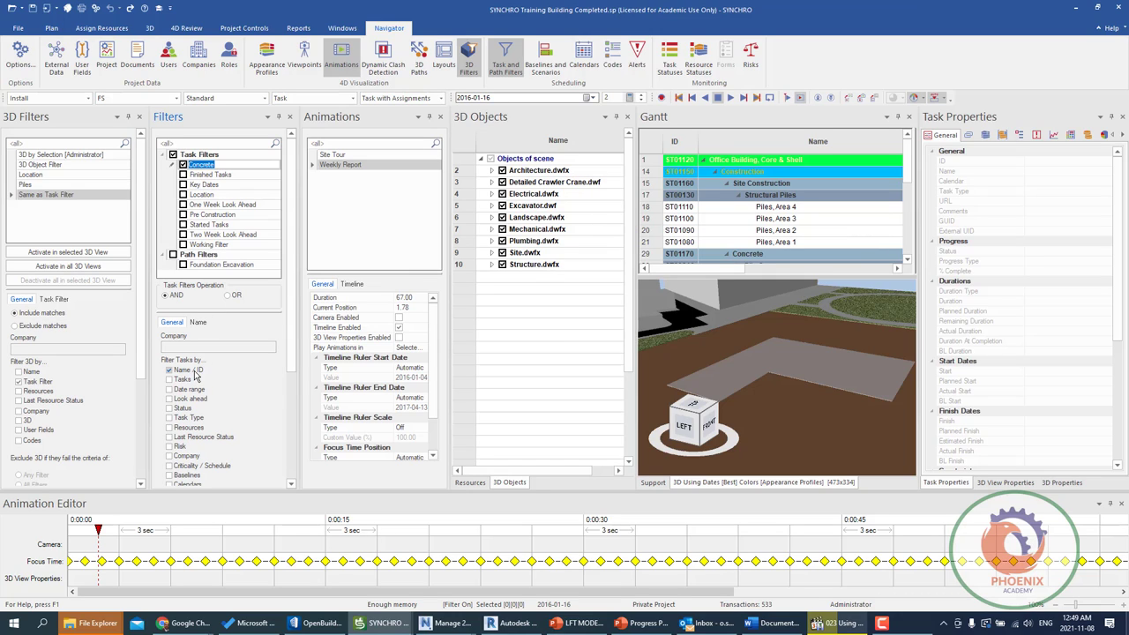
left_click(194, 323)
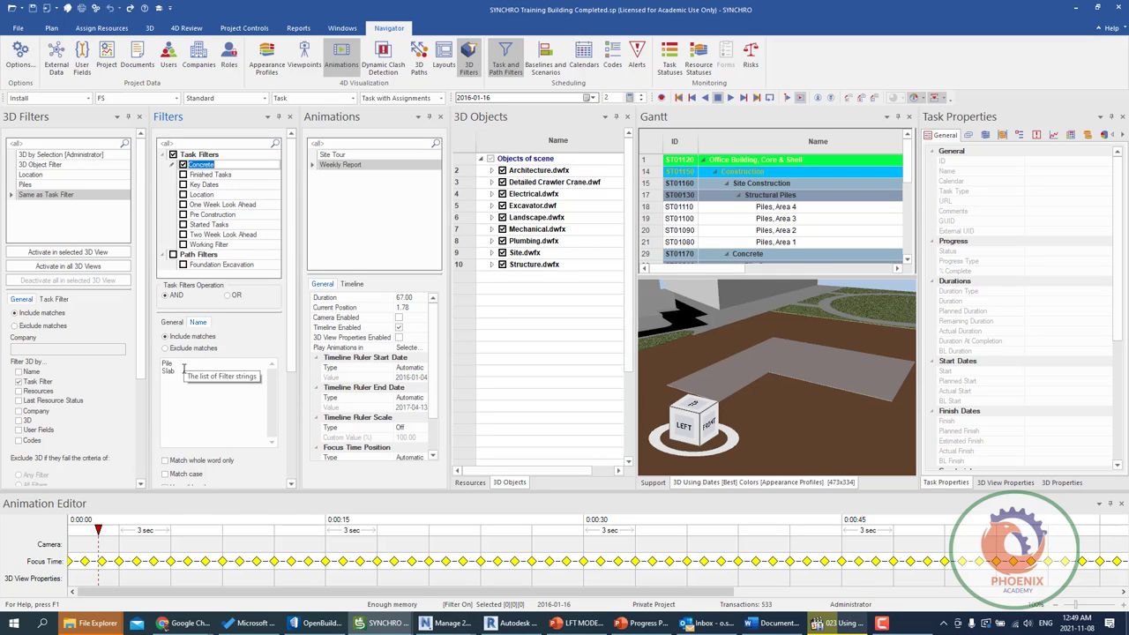
left_click(183, 166)
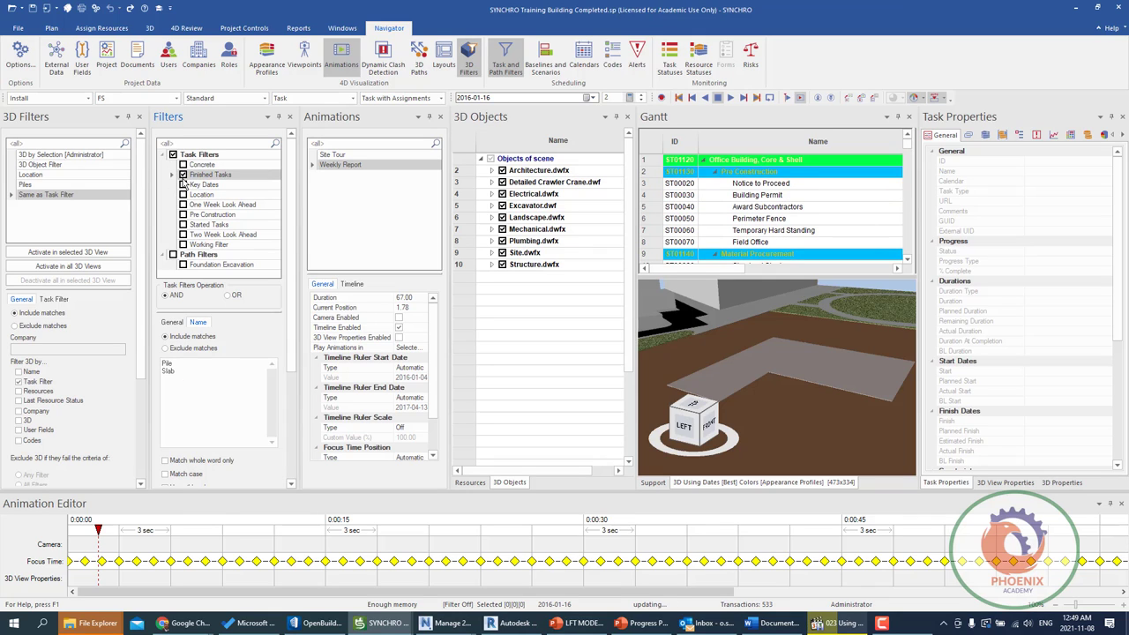
left_click(183, 174)
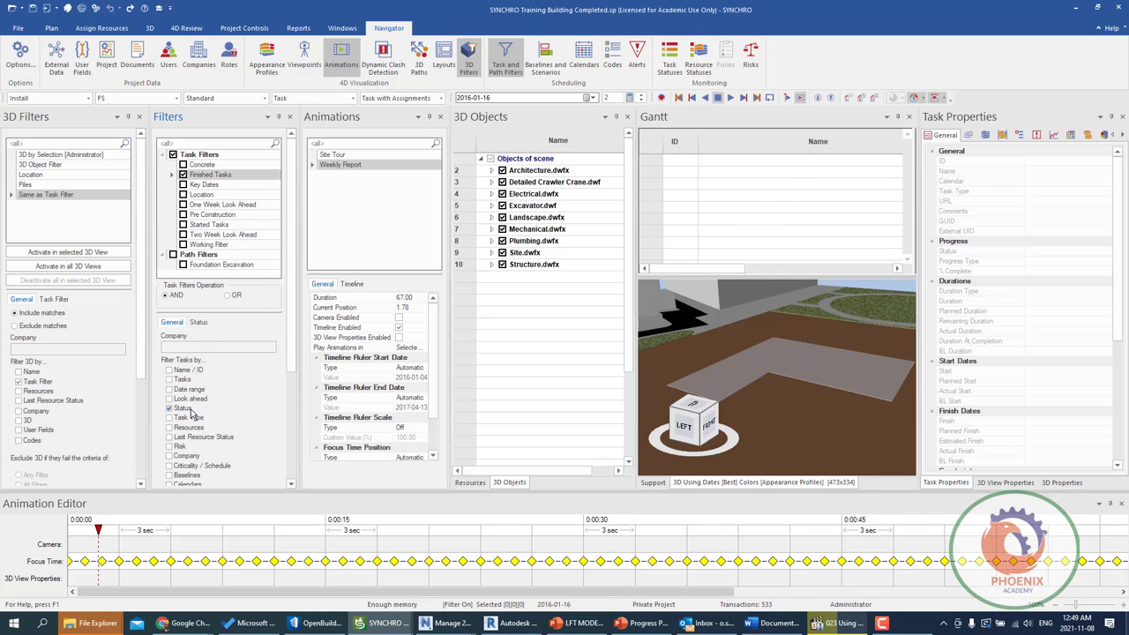
left_click(200, 323)
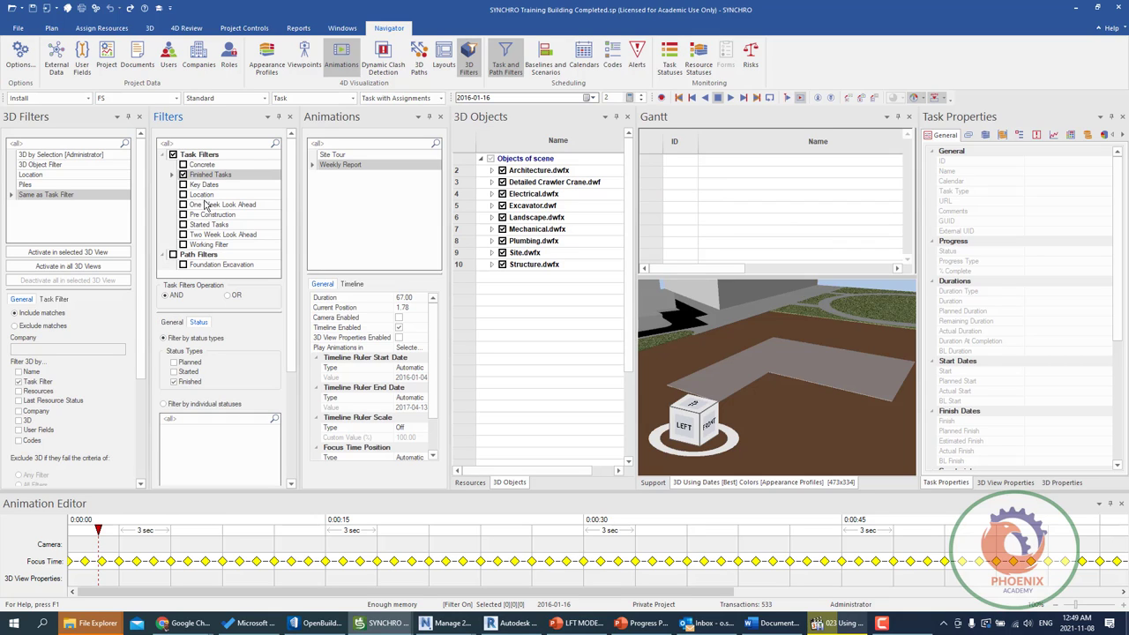
left_click(182, 174)
left_click(183, 195)
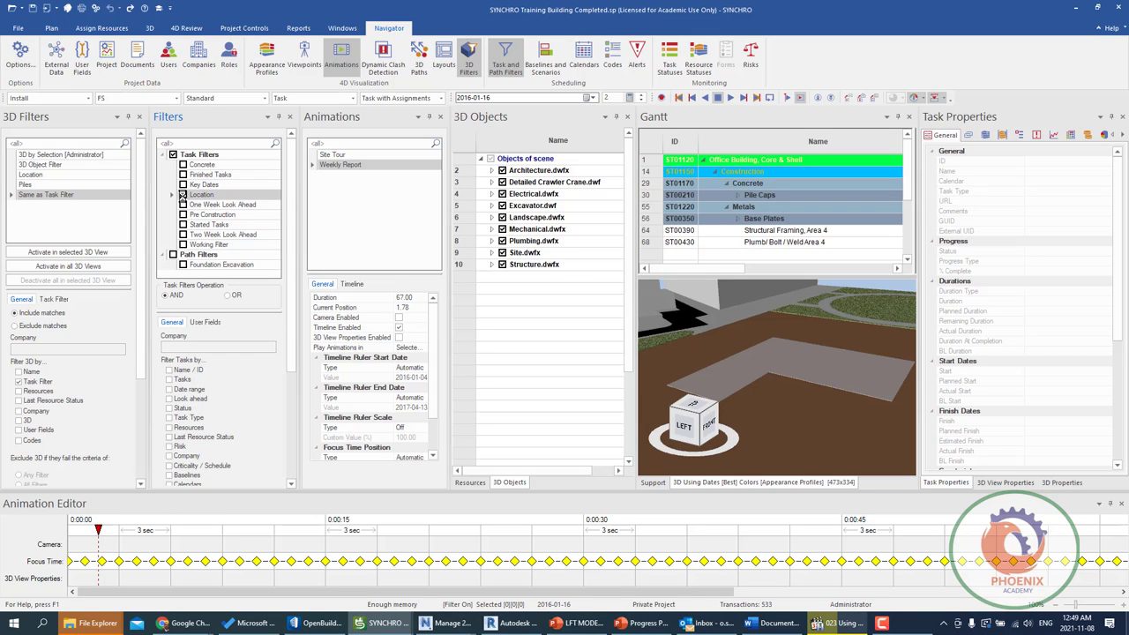
left_click(183, 195)
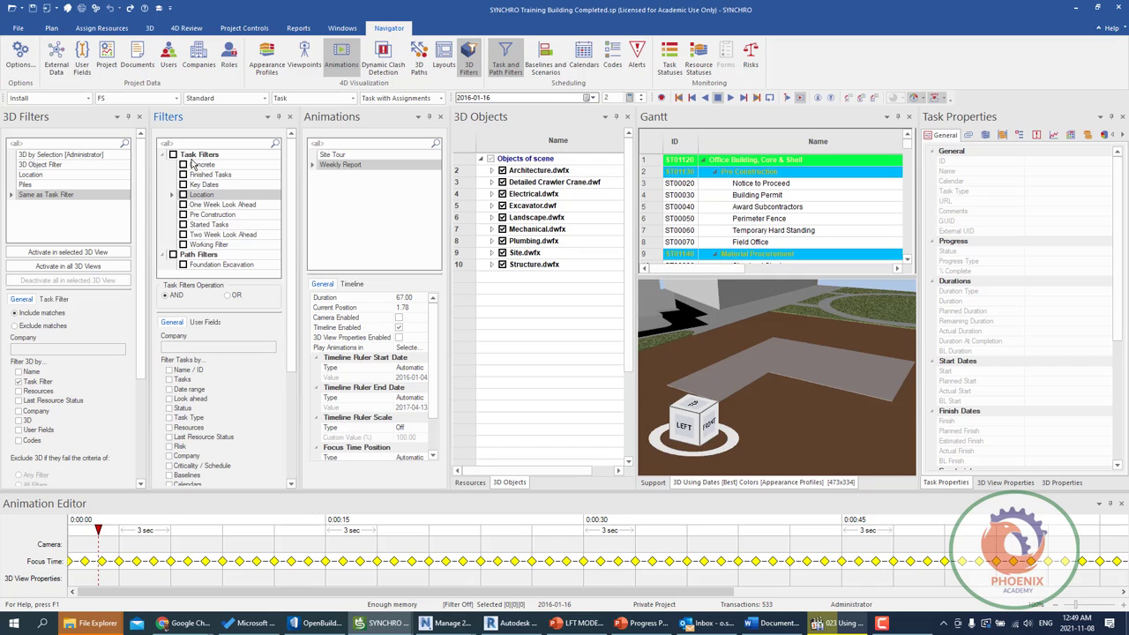
- Add a new task filter and rename it 'Active Task'
right_click(170, 171)
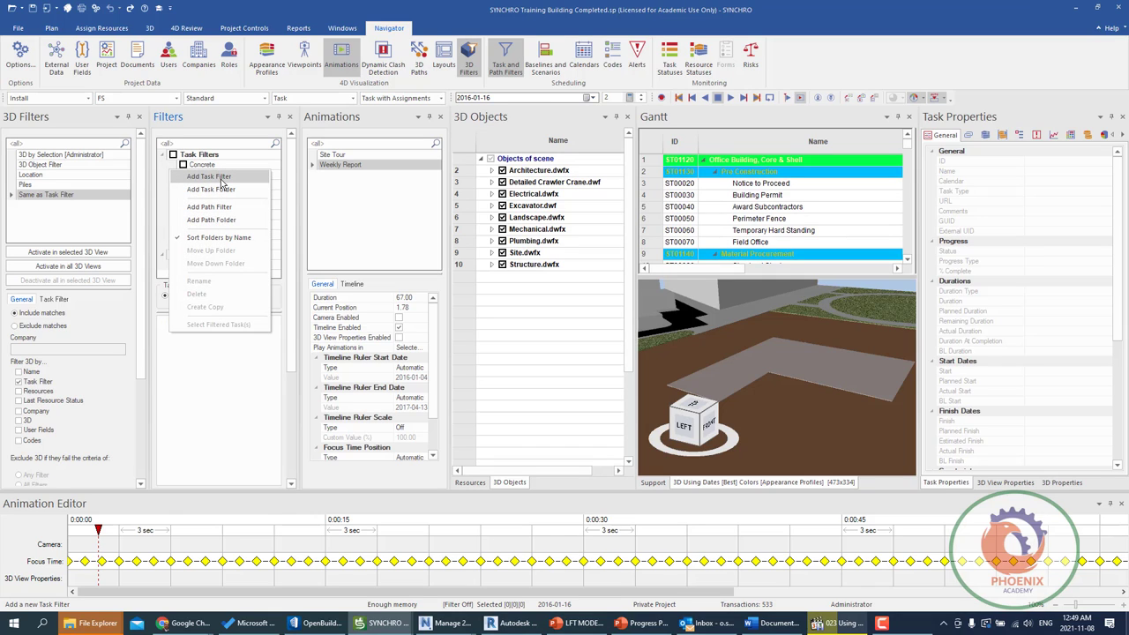
left_click(222, 177)
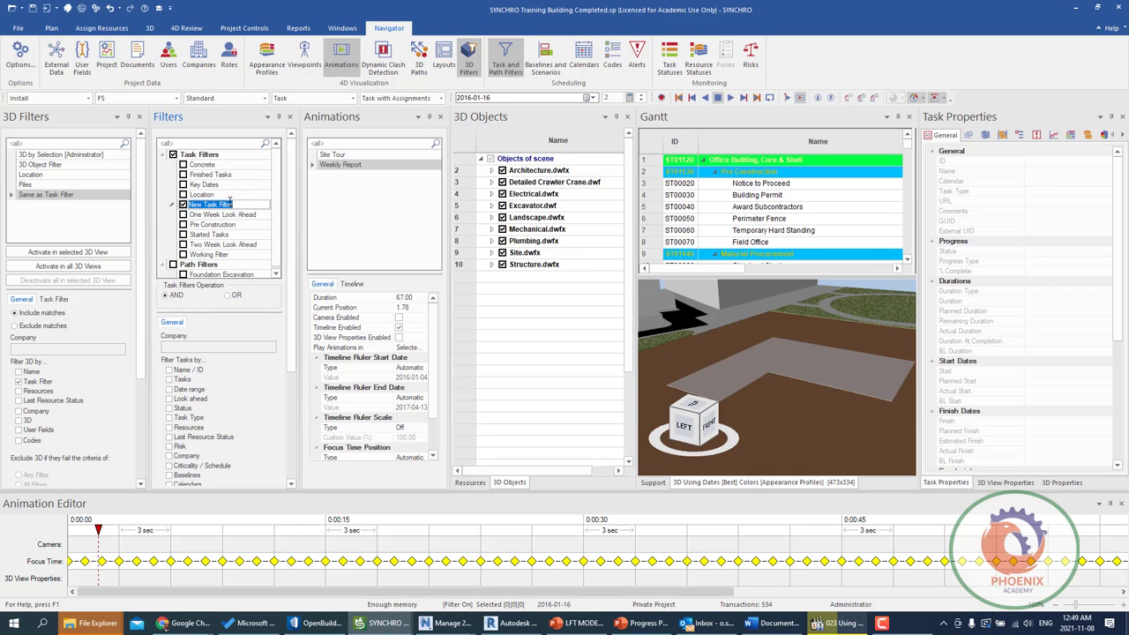
key("Return")
left_click(207, 205)
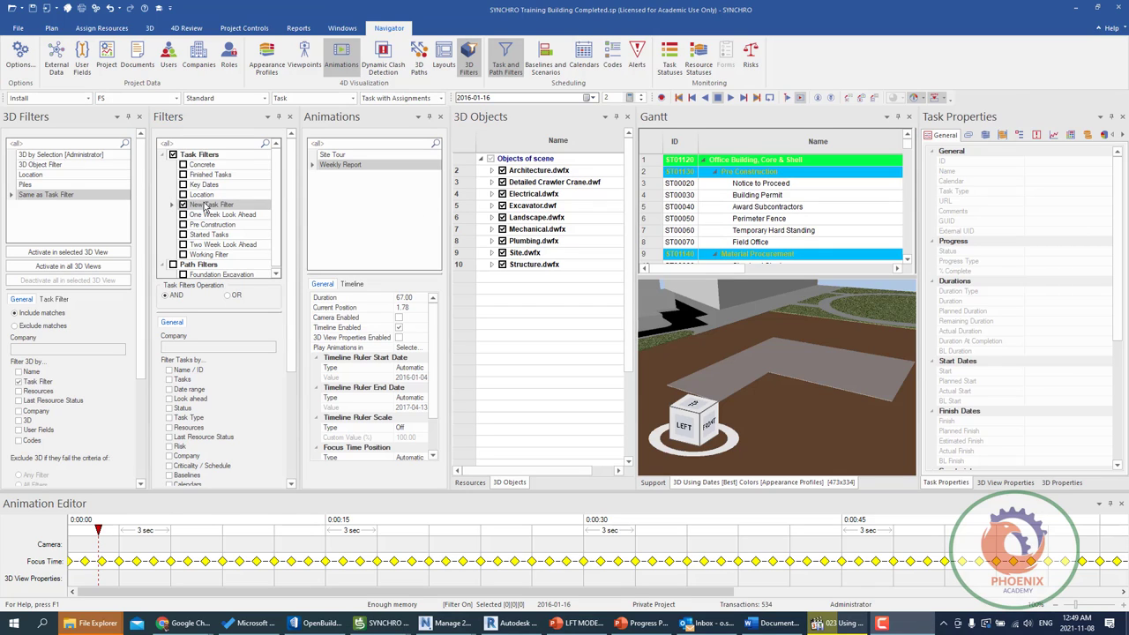
type("Active Task")
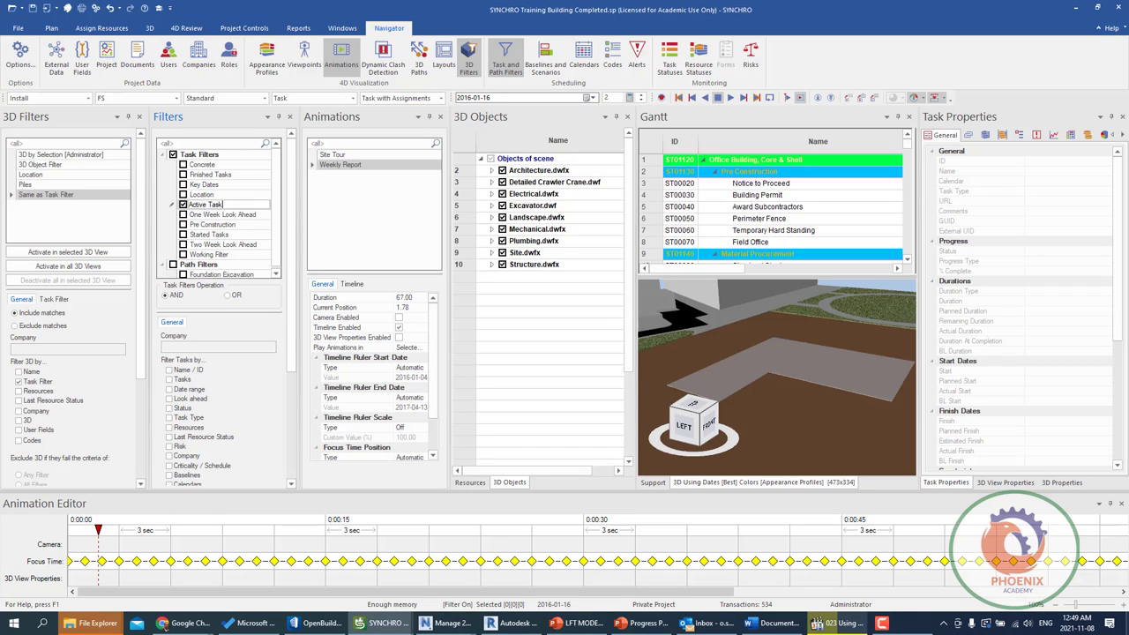
key("Return")
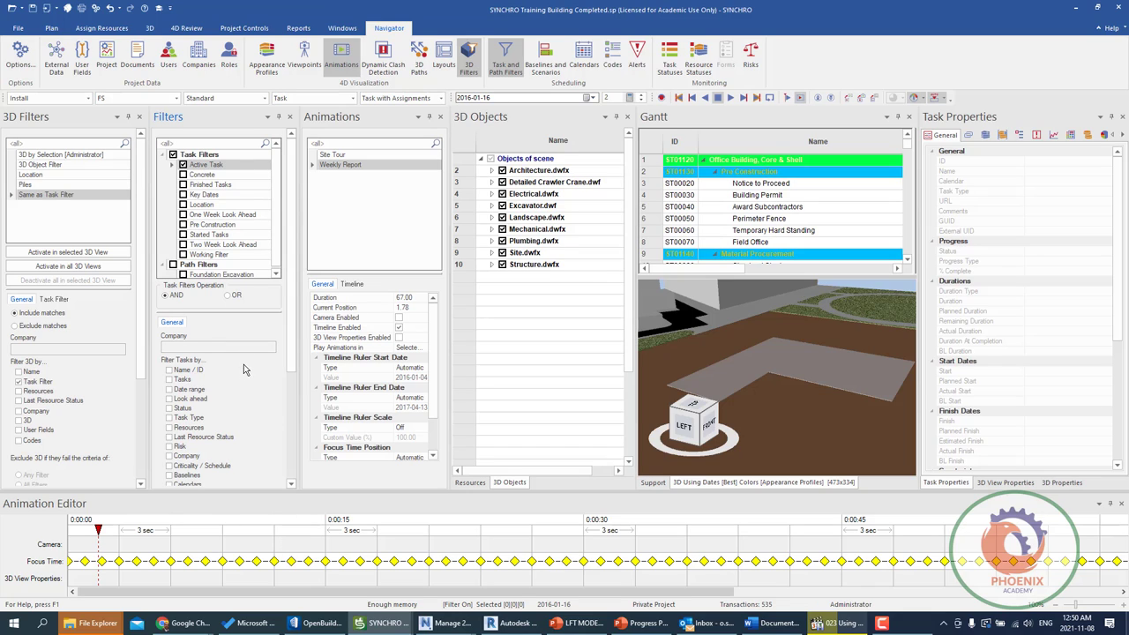
- Give the Active Task filter a 1 Day look-ahead from Current Time (Data Date)
left_click(191, 401)
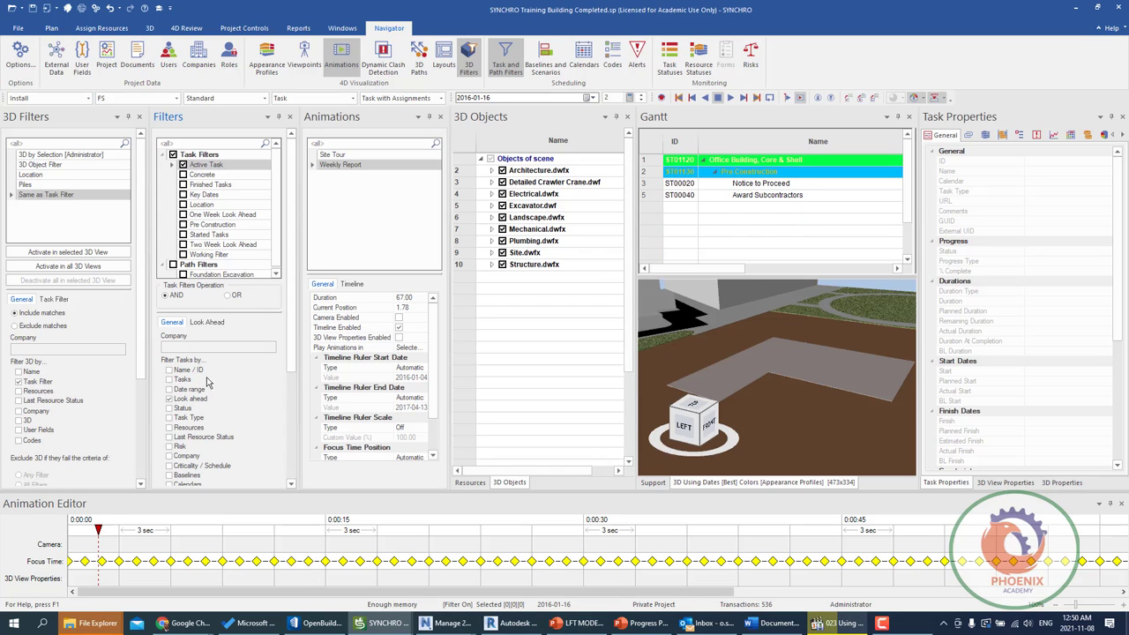
left_click(205, 323)
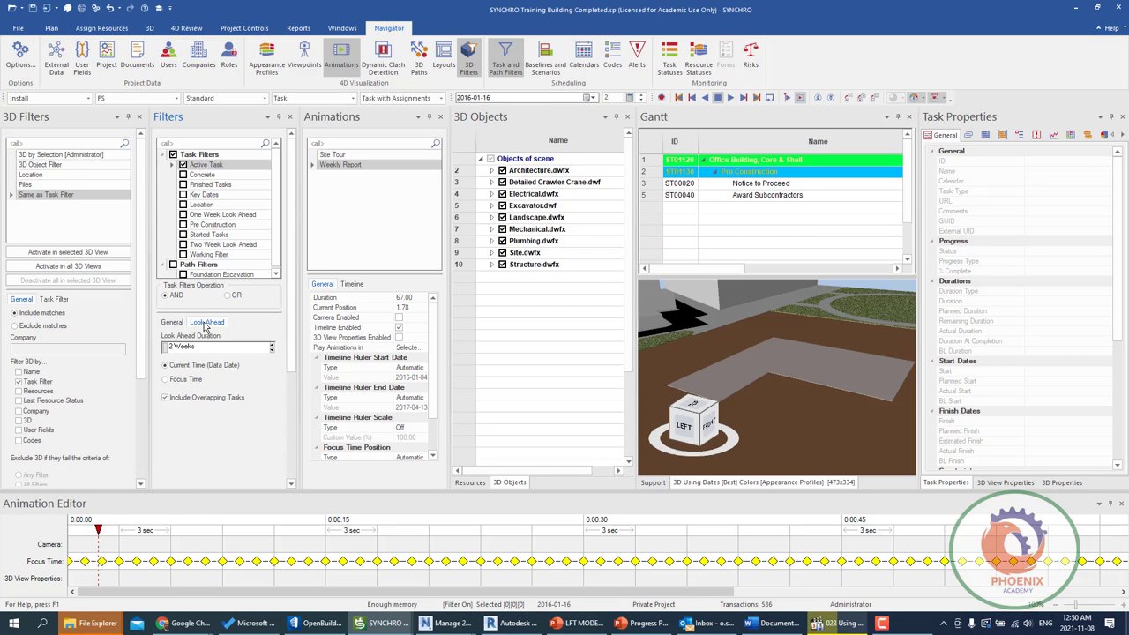
left_click(270, 349)
left_click(272, 351)
left_click(272, 345)
left_click(192, 381)
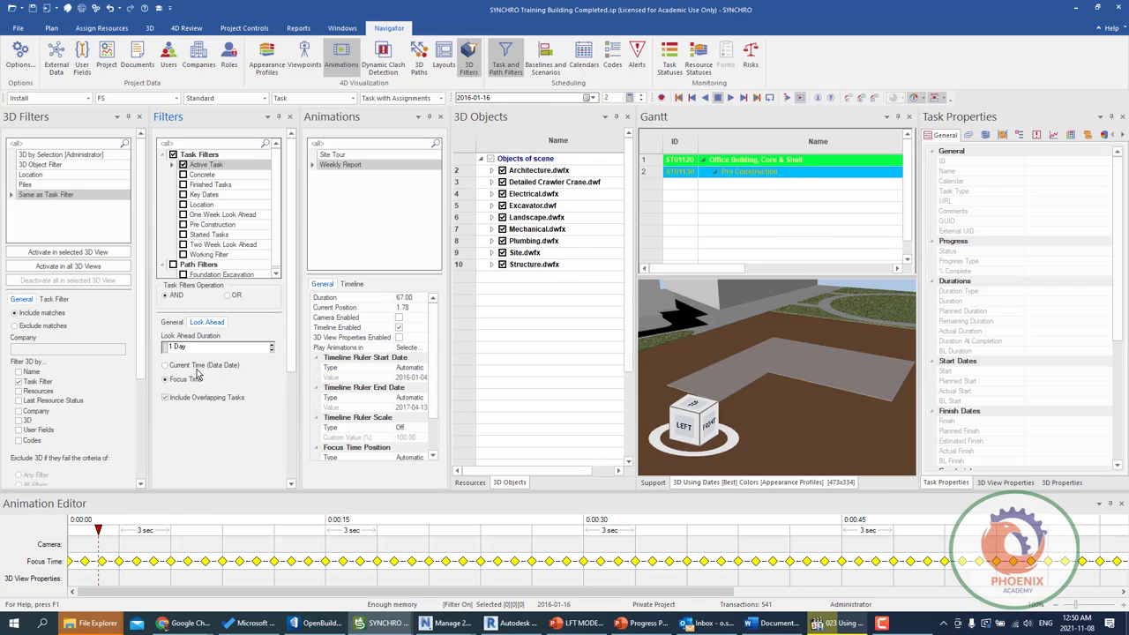
left_click(198, 366)
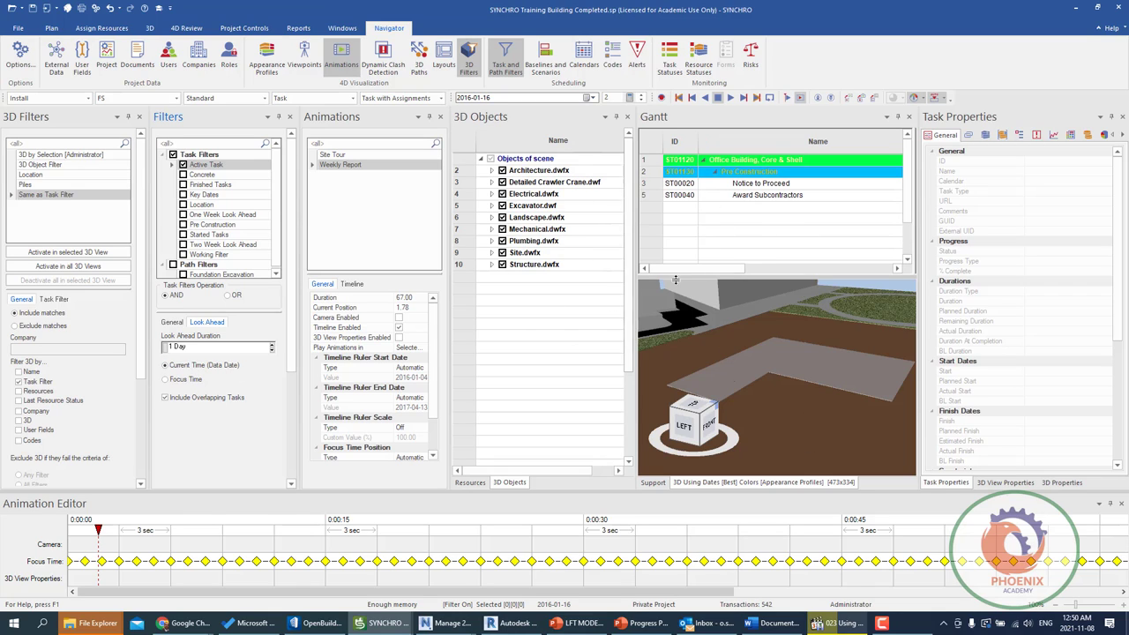
mouse_move(848, 266)
left_mouse_down()
mouse_move(852, 274)
mouse_move(765, 275)
mouse_move(781, 276)
left_mouse_up()
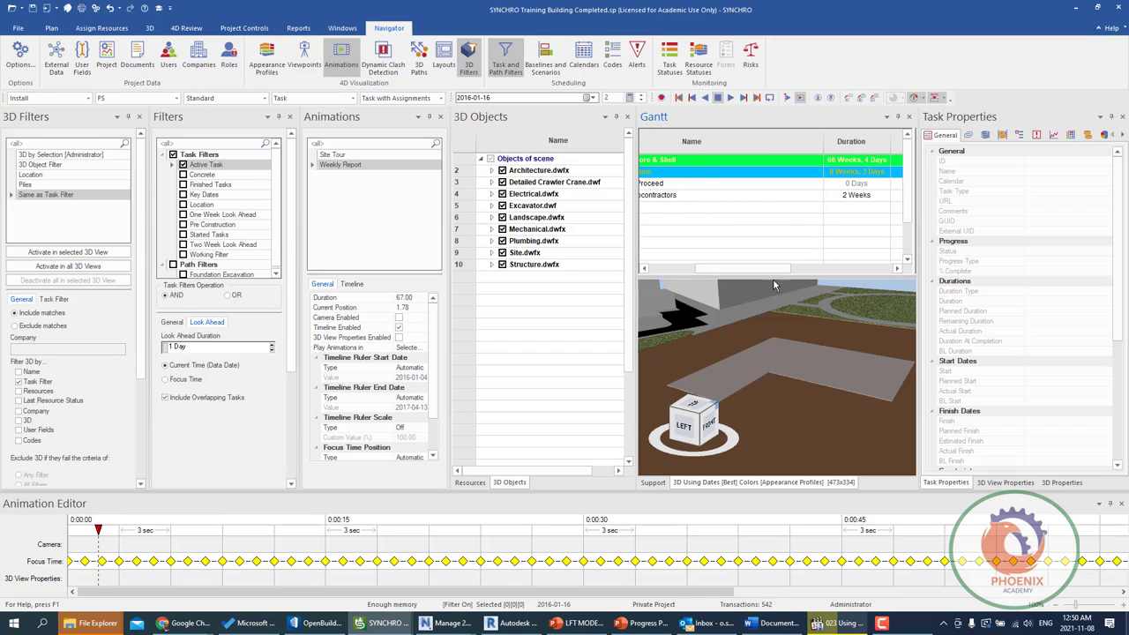
- Scrub the animation through the 2016-08-30 and 2016-12-24 stages, then back to 2016-04-04
left_click(546, 520)
left_click(656, 522)
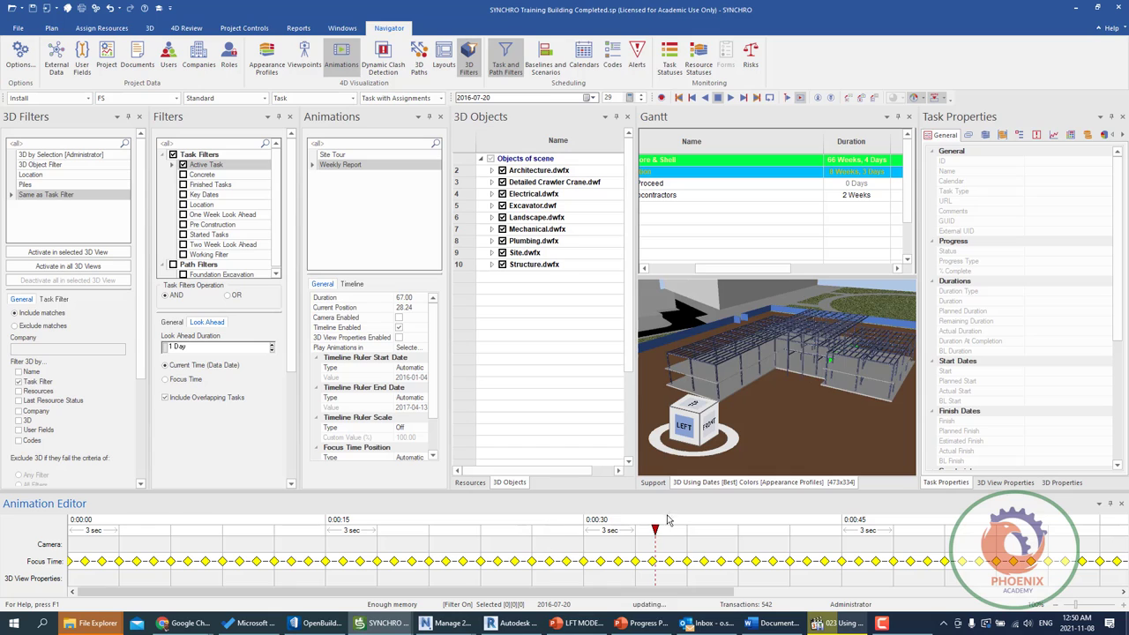
left_click(758, 529)
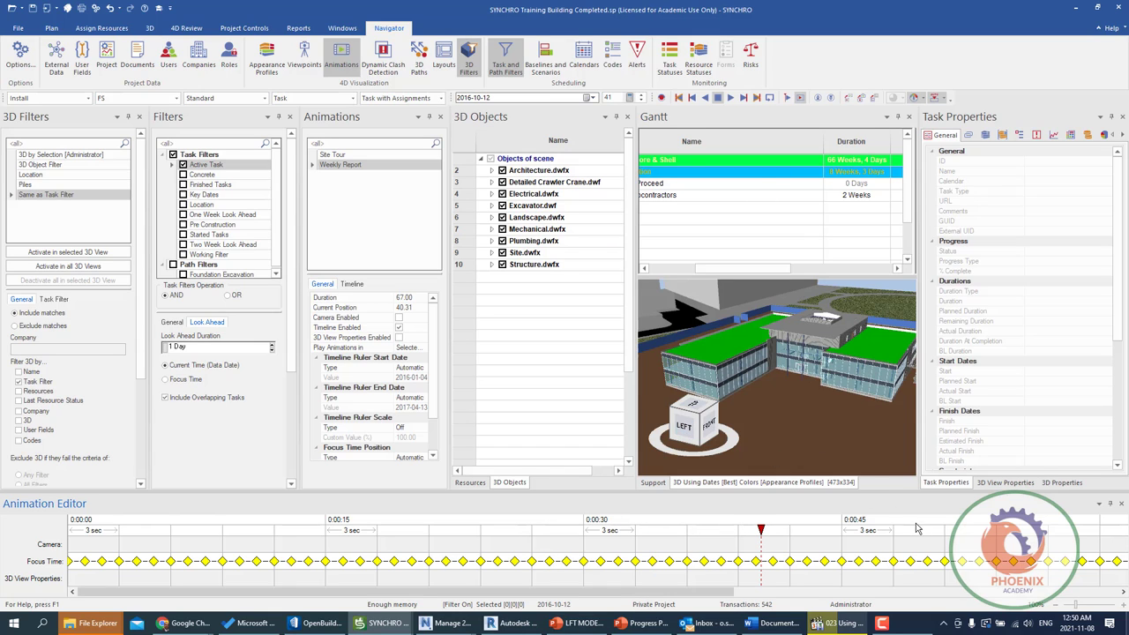
left_click(942, 534)
left_click_drag(942, 529, 290, 529)
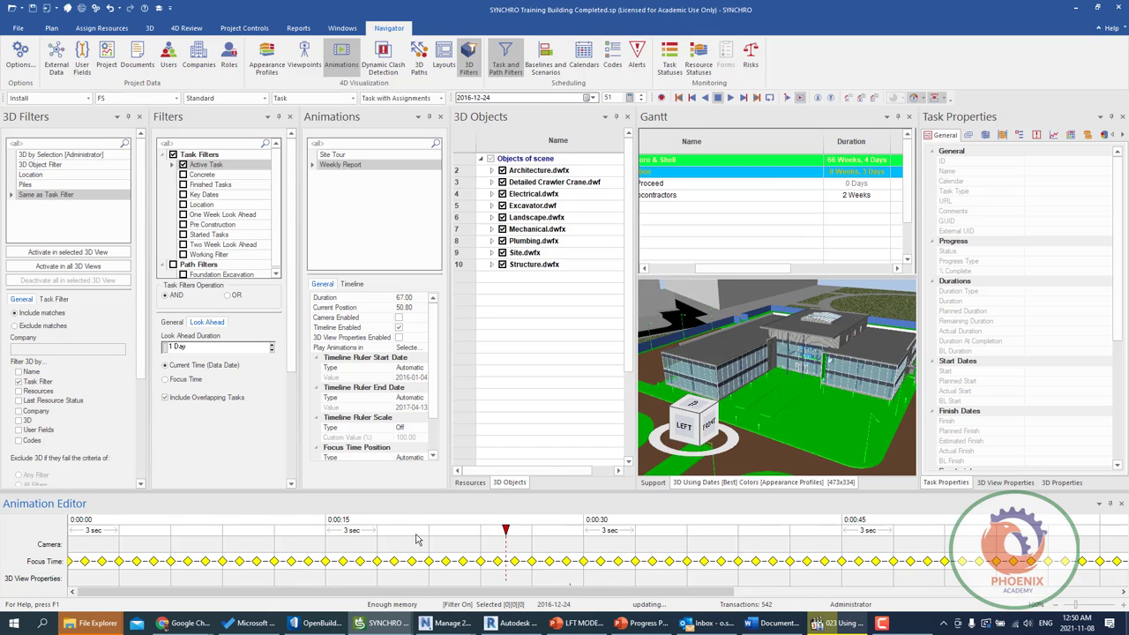
- Base the look-ahead on Focus Time and advance the animation to about 0:00:54
left_click(165, 379)
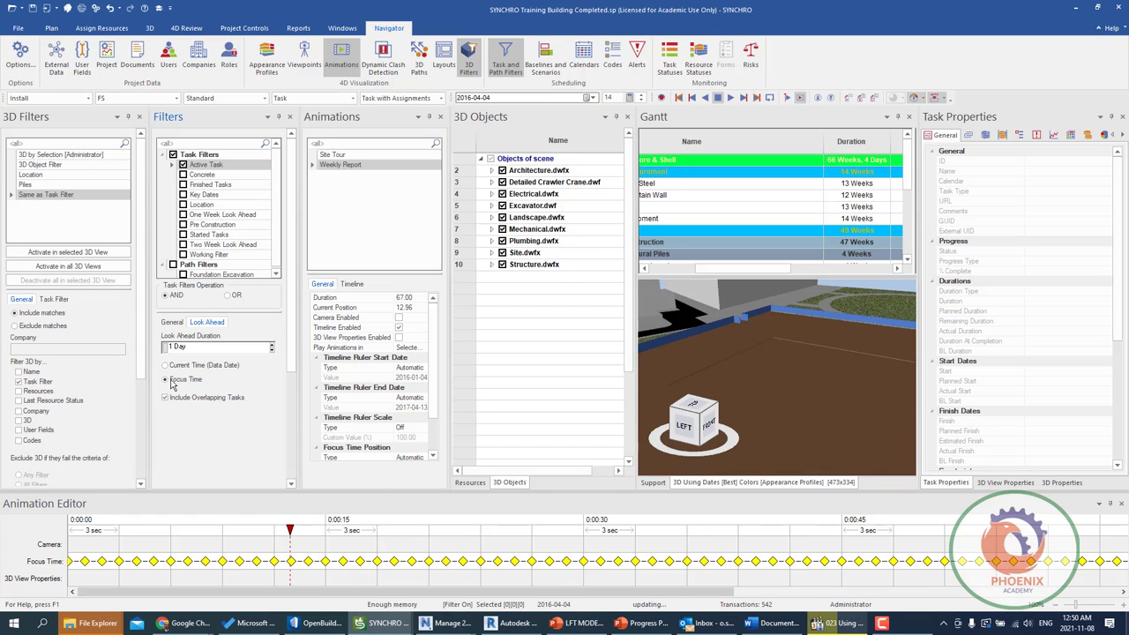
left_click_drag(718, 529, 769, 526)
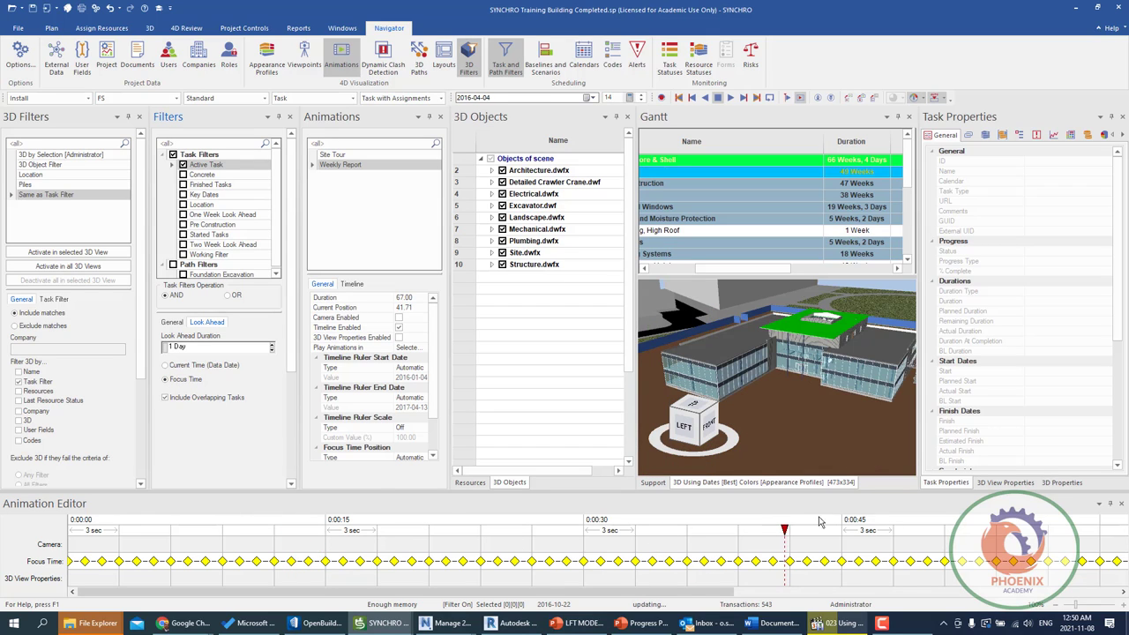
left_click(994, 531)
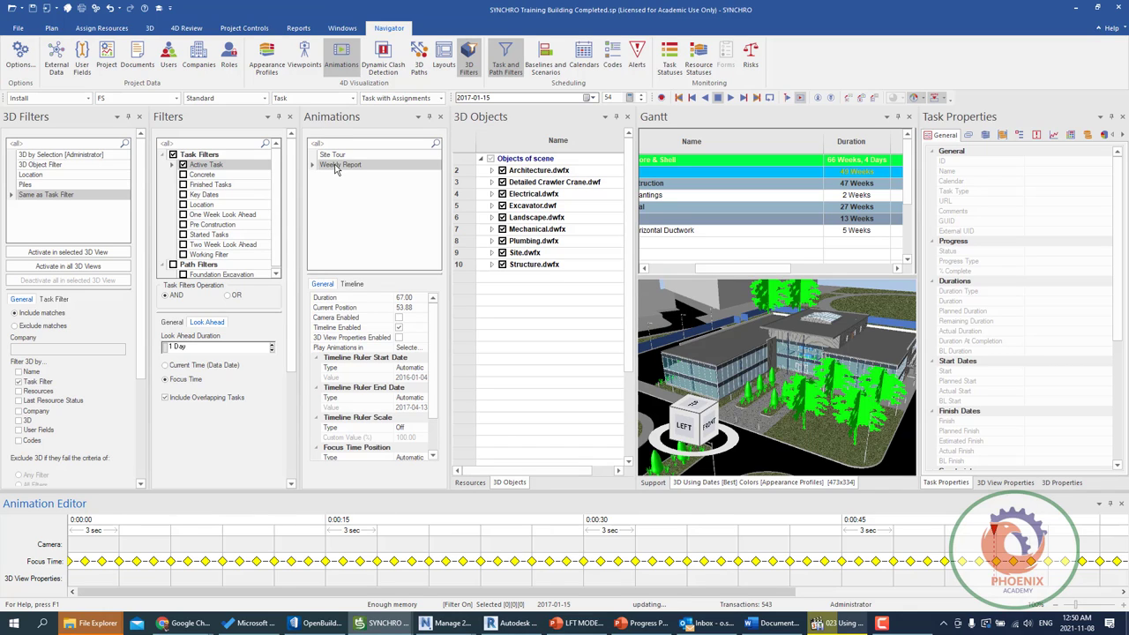
- Export the Weekly Report animation with the Tasks table ticked in its content
right_click(336, 167)
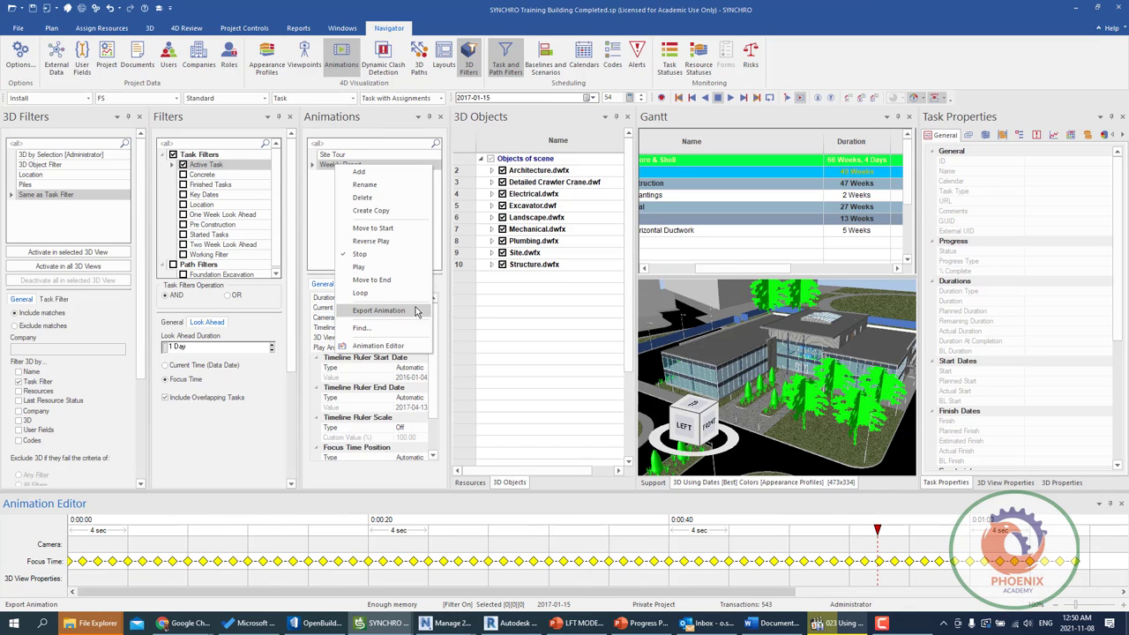
left_click(768, 413)
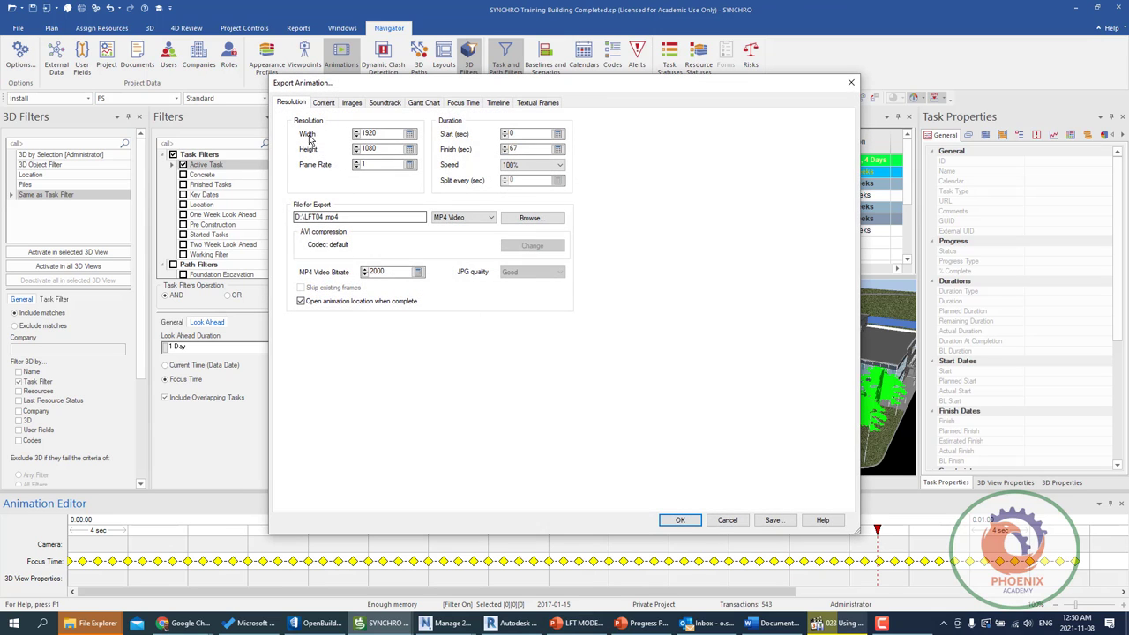
left_click(324, 104)
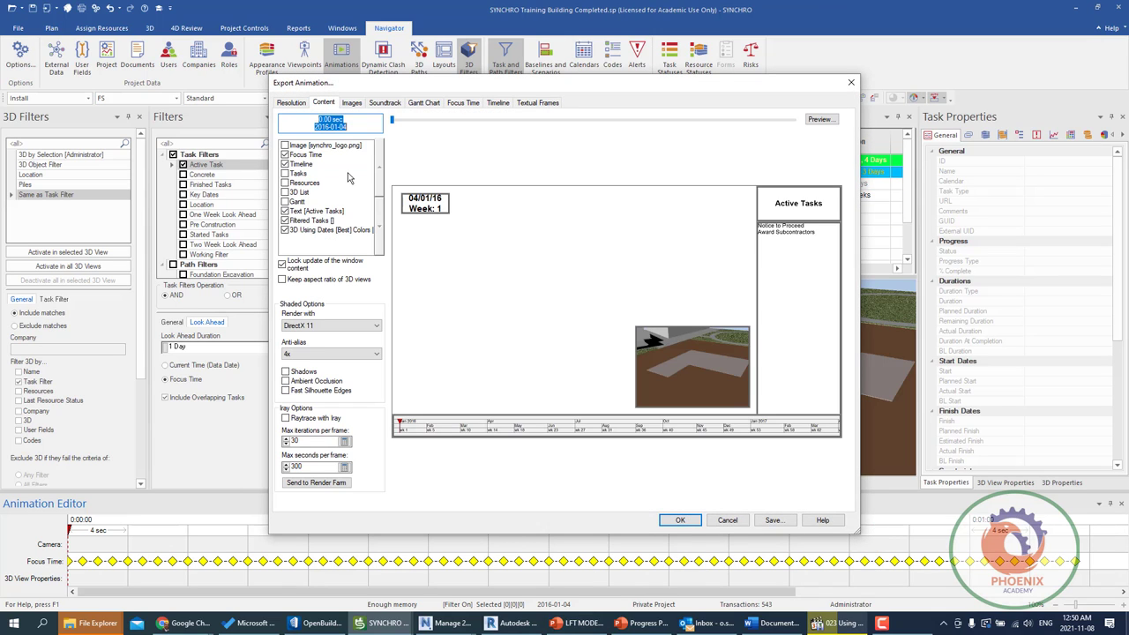
left_click(285, 173)
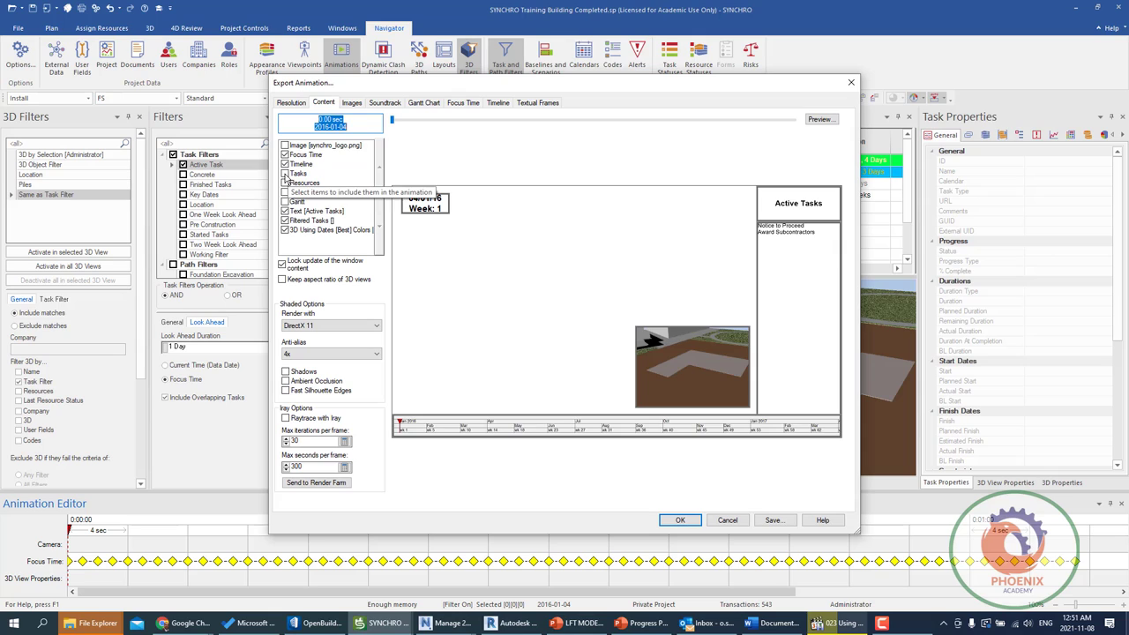
- Shrink the task table to a short strip at the top of the layout
left_click(625, 375)
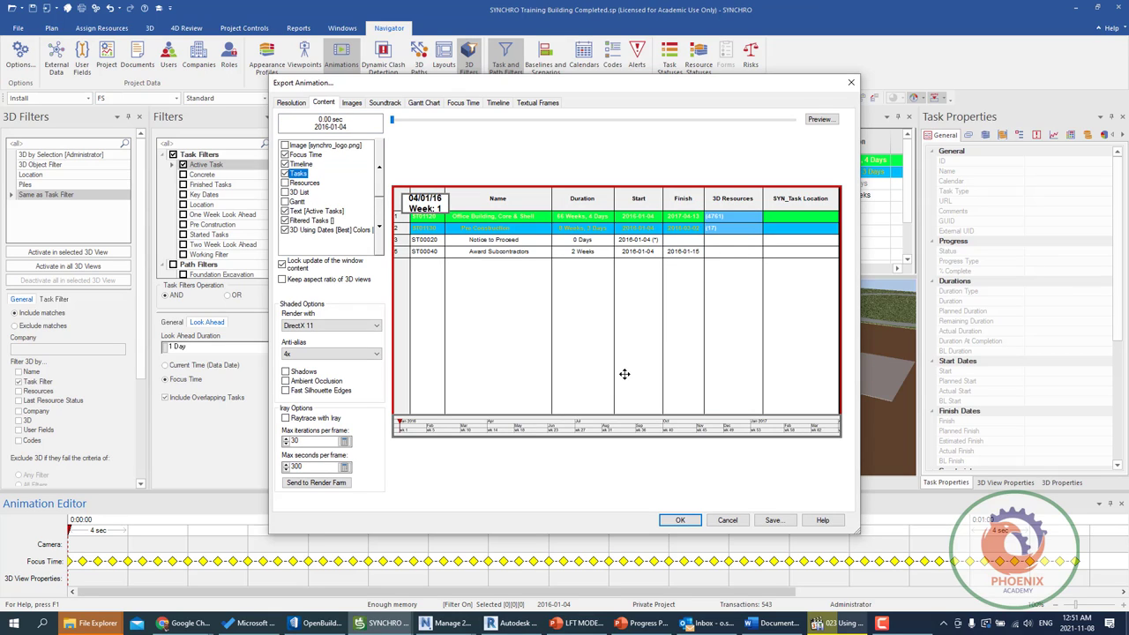
left_click_drag(579, 436, 581, 332)
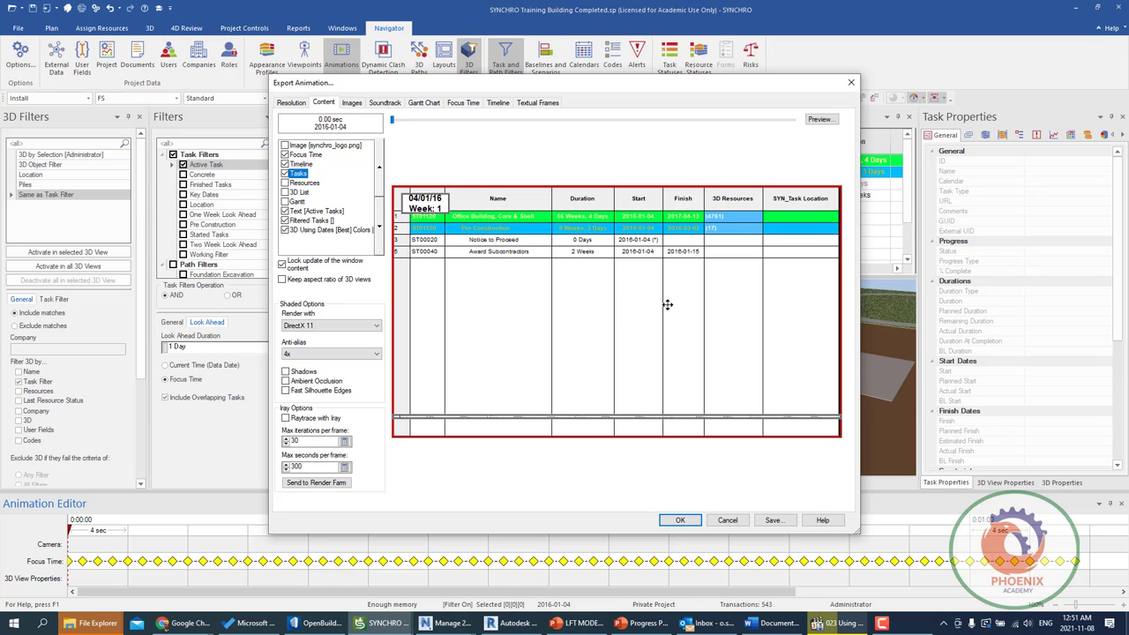
left_click_drag(589, 436, 611, 218)
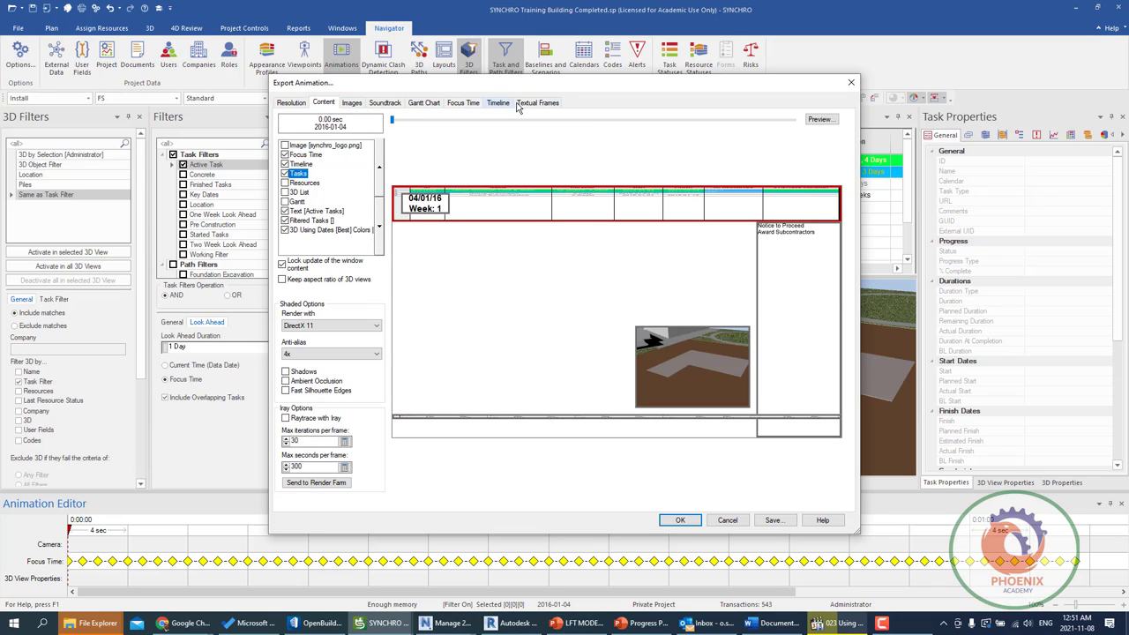
left_click(537, 103)
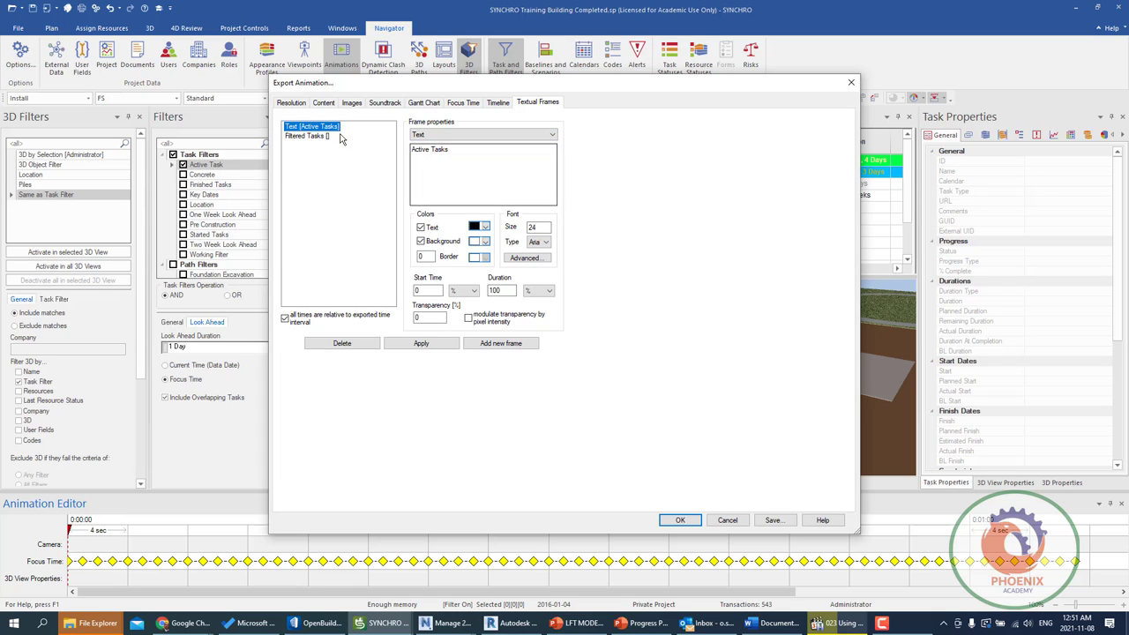
- Move Text [Active Tasks] up the content list and place its label at the lower left
left_click(322, 104)
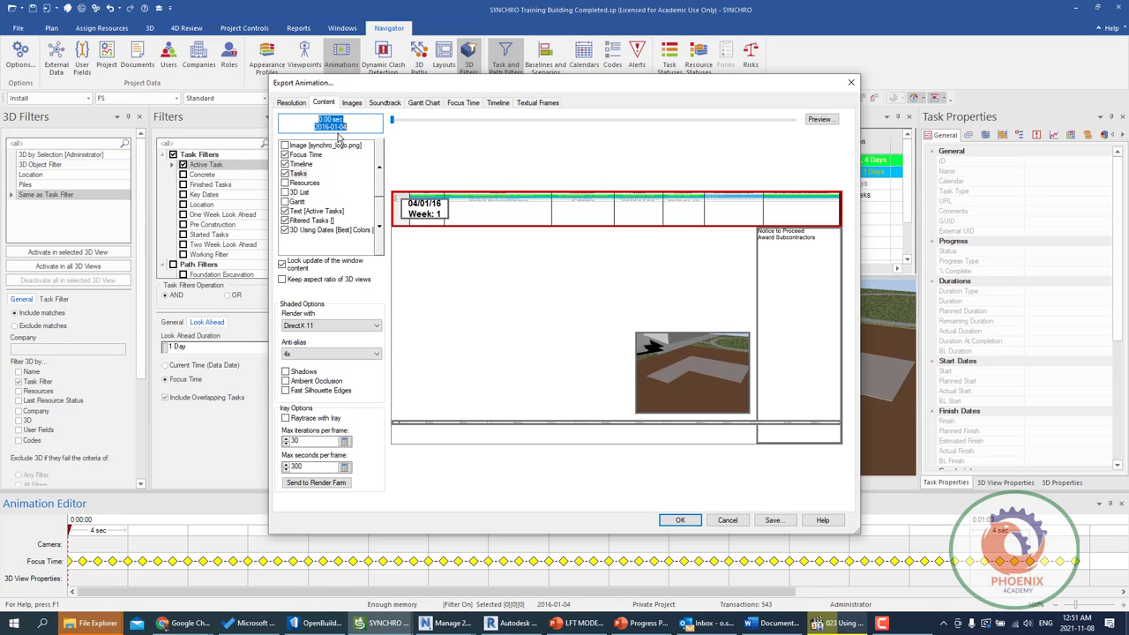
left_click(308, 213)
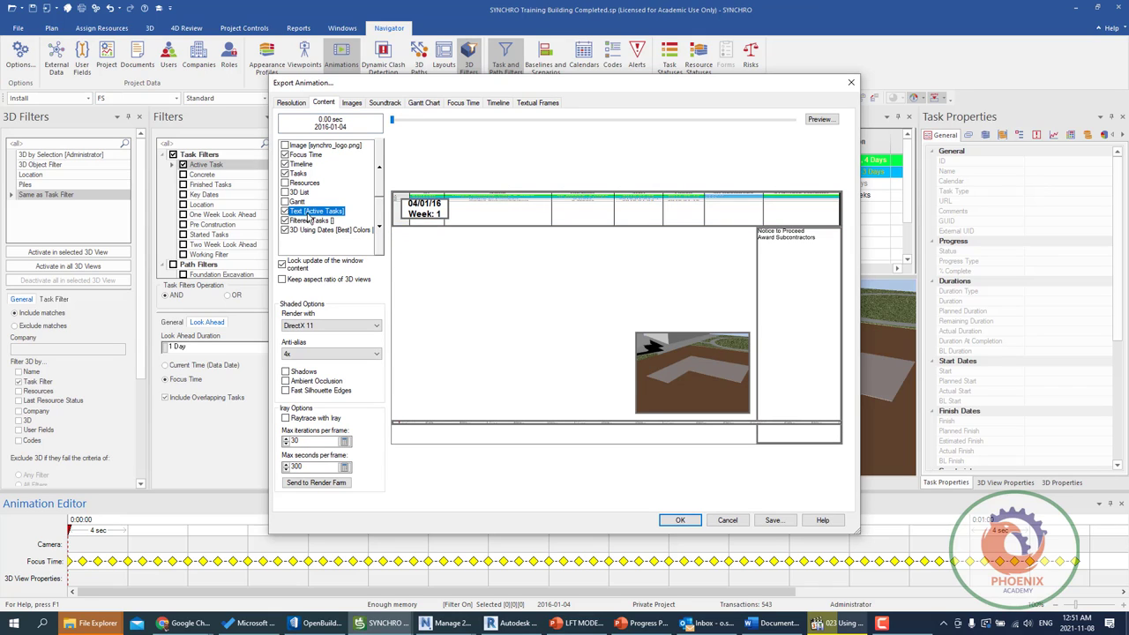
left_click(379, 167)
left_click(378, 168)
left_click(379, 168)
left_click(378, 168)
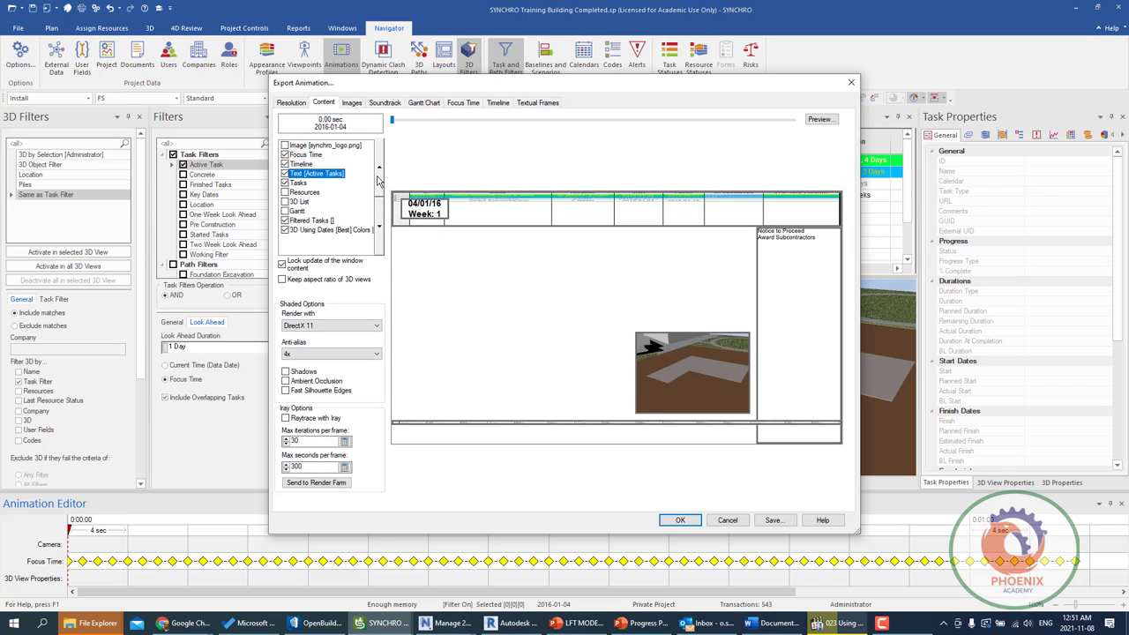
left_click(379, 168)
left_click(379, 168)
mouse_move(762, 212)
left_mouse_down()
mouse_move(411, 317)
mouse_move(395, 430)
left_mouse_up()
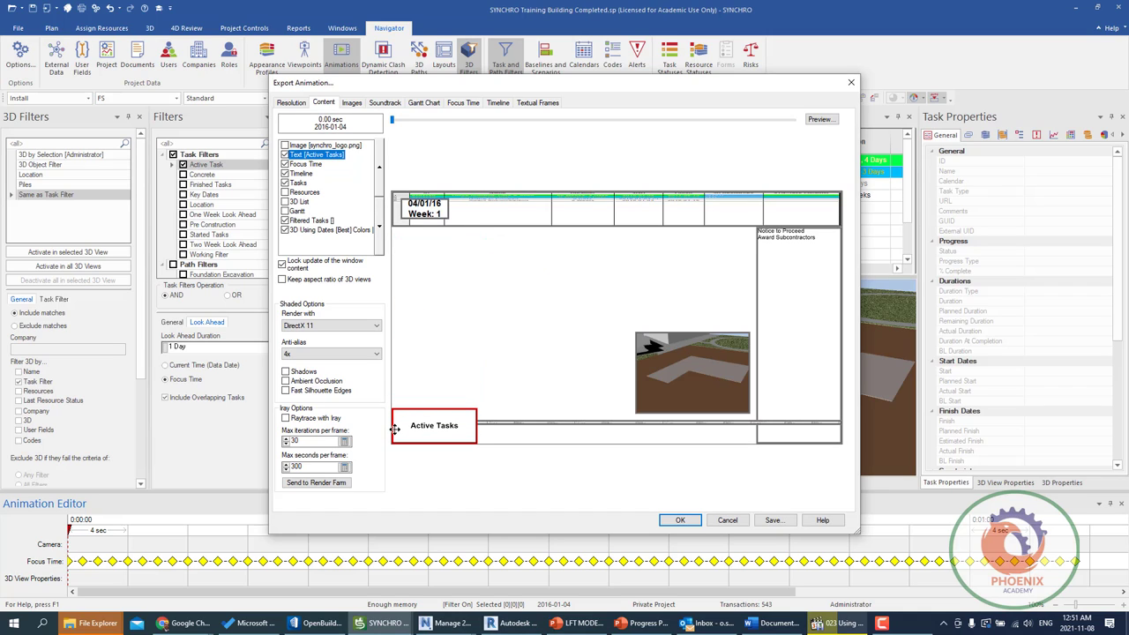
- Widen the timeline band beside the label so its dates show
left_click(543, 425)
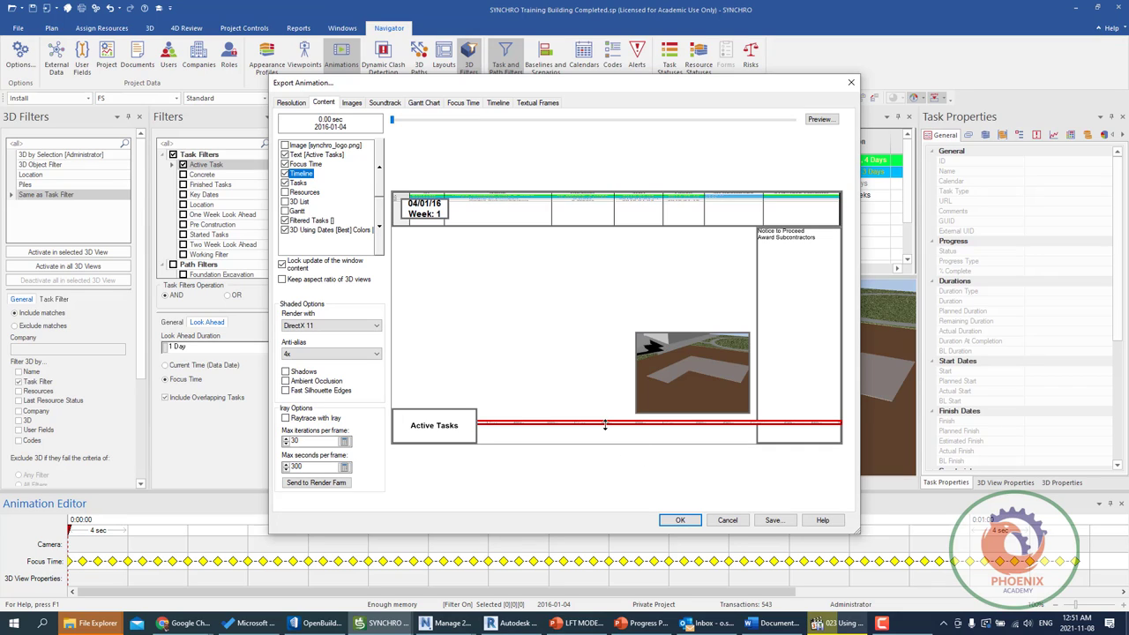
left_click_drag(605, 426, 604, 443)
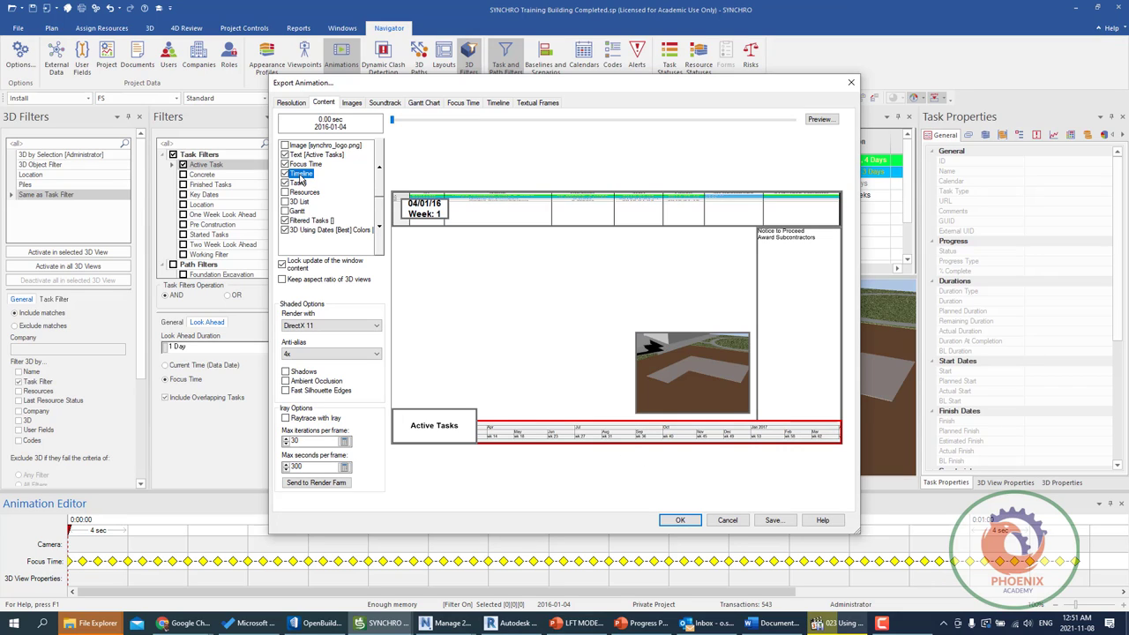
left_click(291, 102)
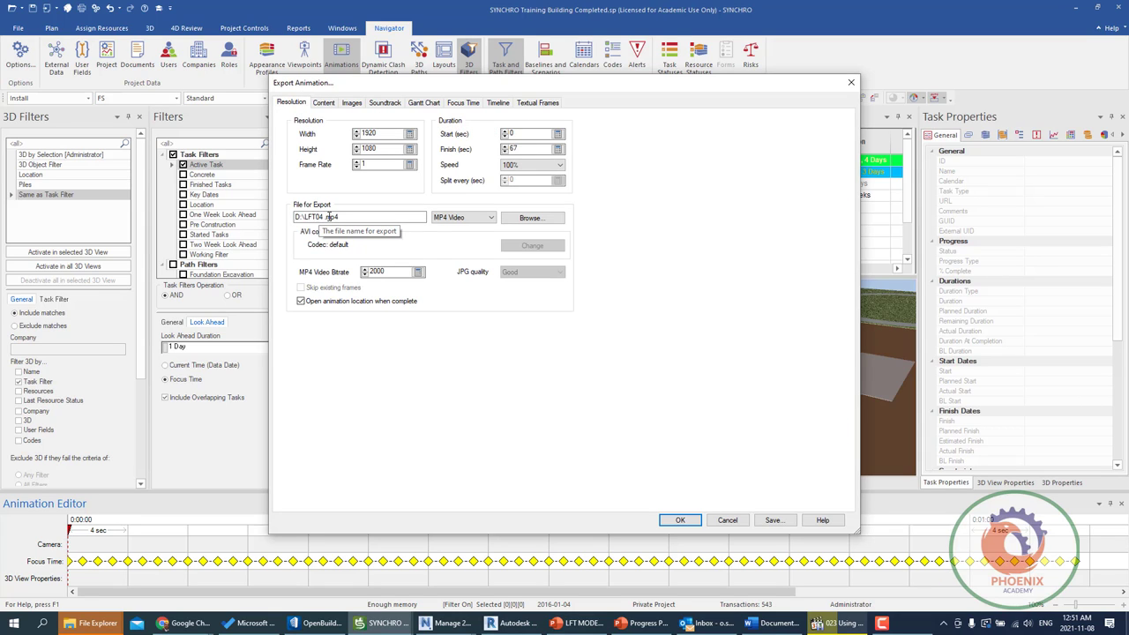
- Review the Gantt Chart, Focus Time and Timeline export settings, then close Export Animation
left_click(432, 105)
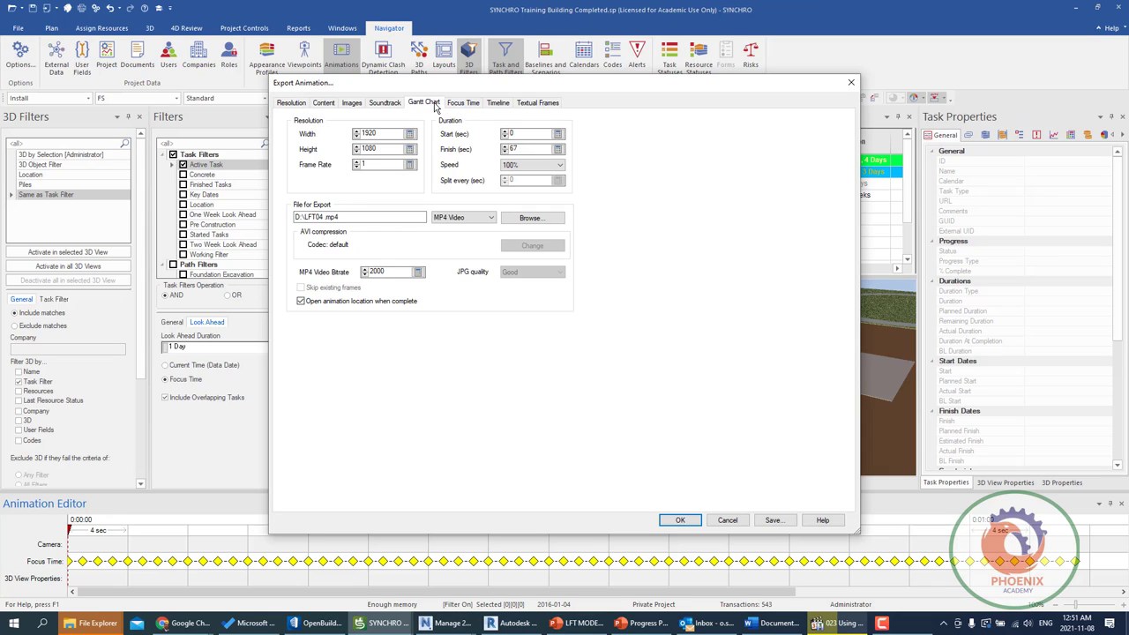
left_click(477, 104)
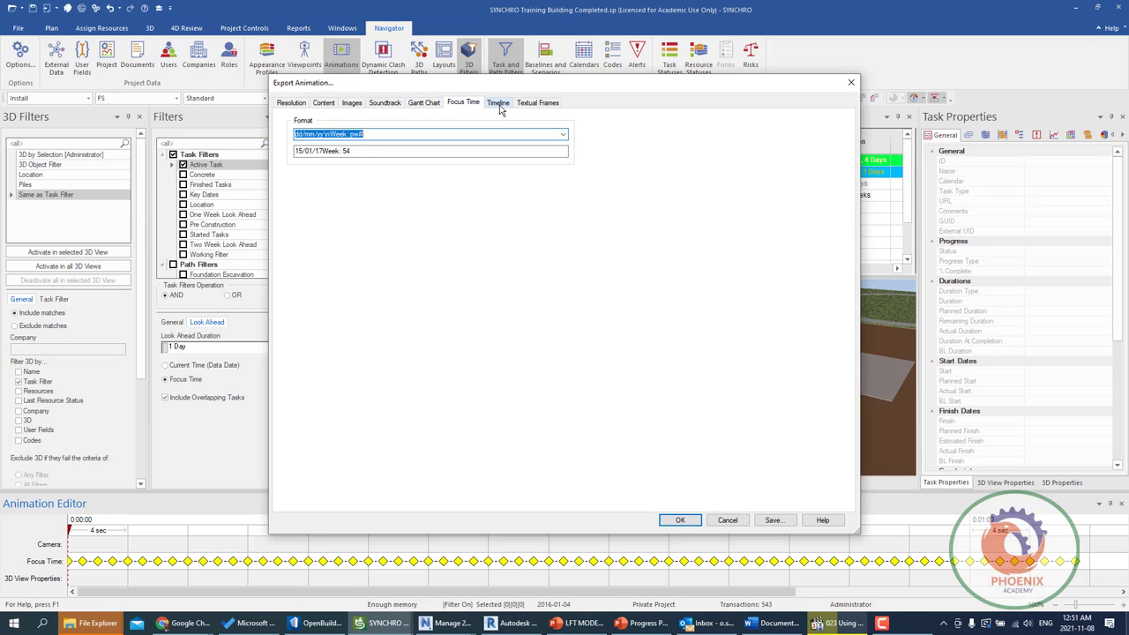
left_click(499, 105)
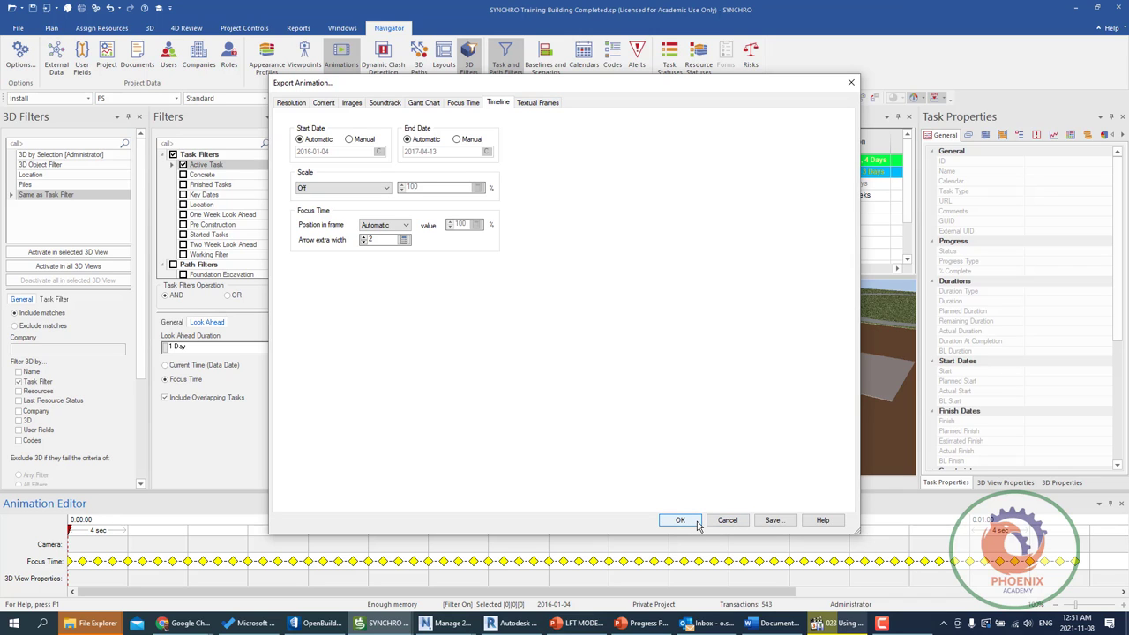
left_click(726, 521)
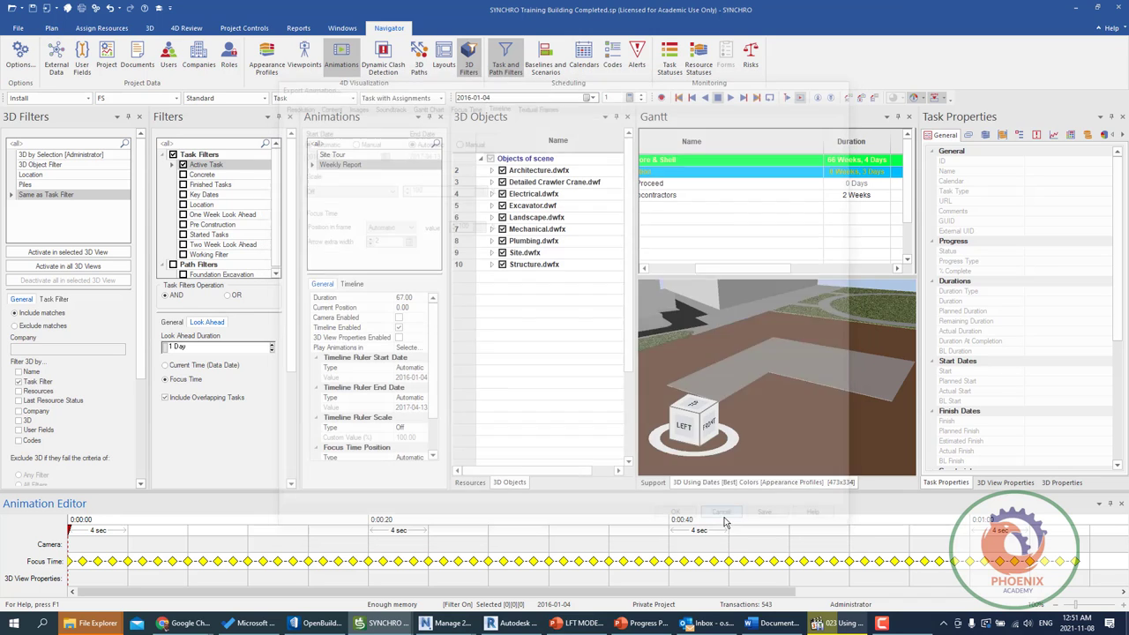